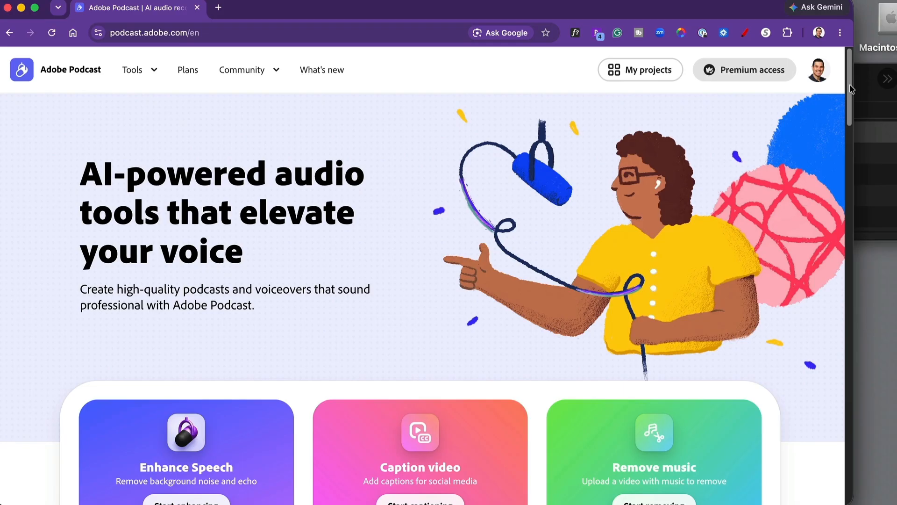
Step: Play a quick preview of FIX-AUDIO.mov from the MOV folder and close the preview
drag(850, 89, 866, 125)
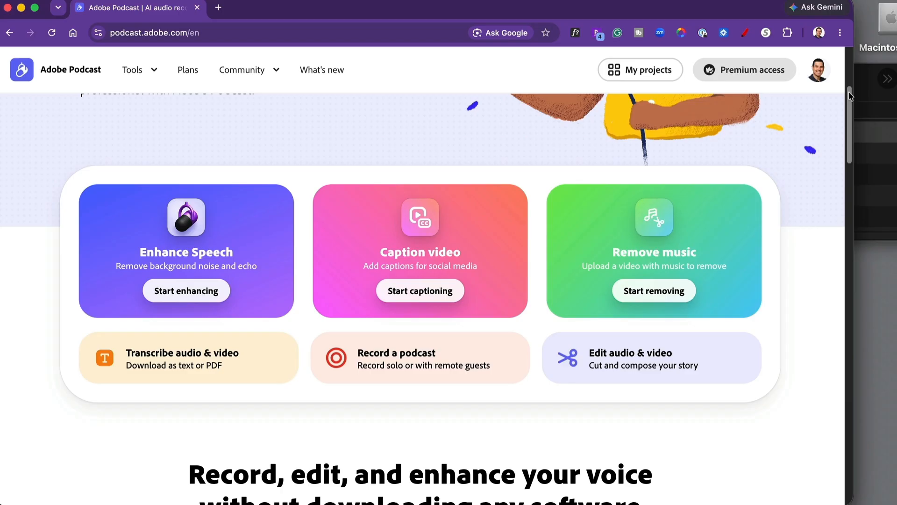
click(872, 83)
click(783, 133)
key(space)
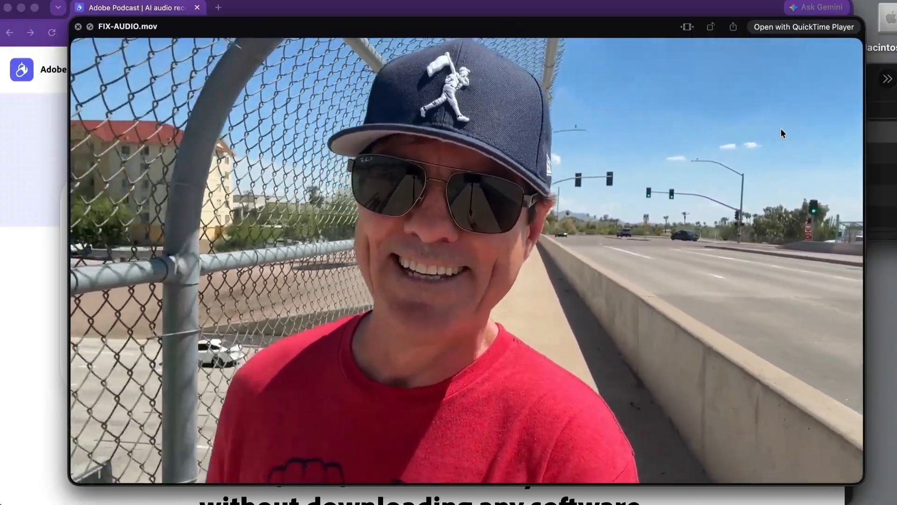
key(space)
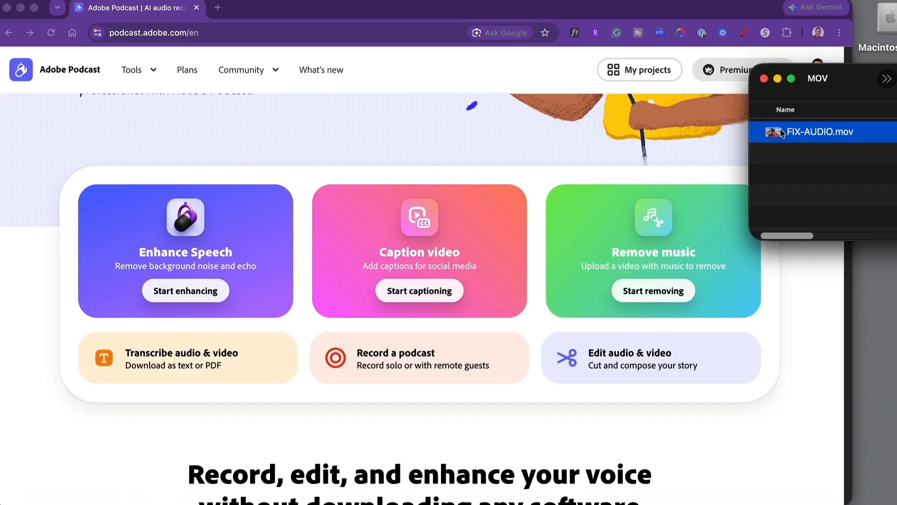
Step: Open the Enhance Speech tool and upload FIX-AUDIO.mov from the MOV folder for enhancement
click(191, 291)
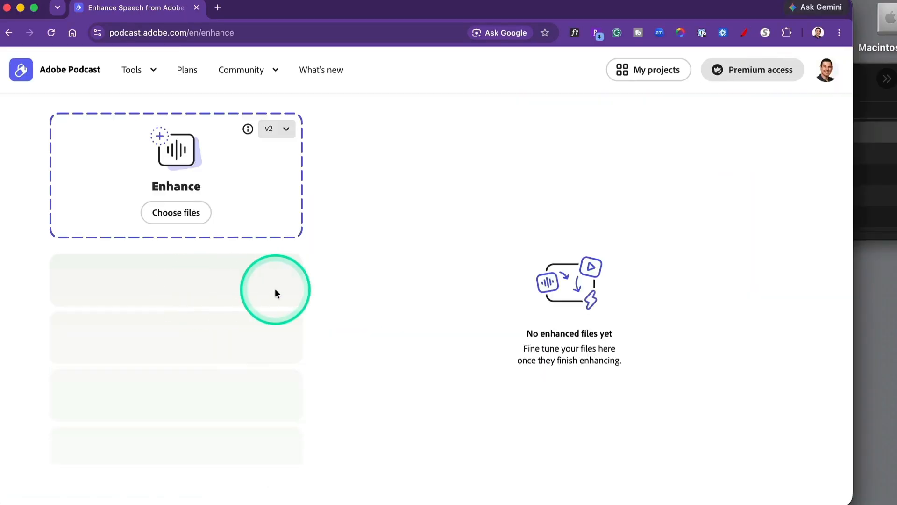
click(881, 133)
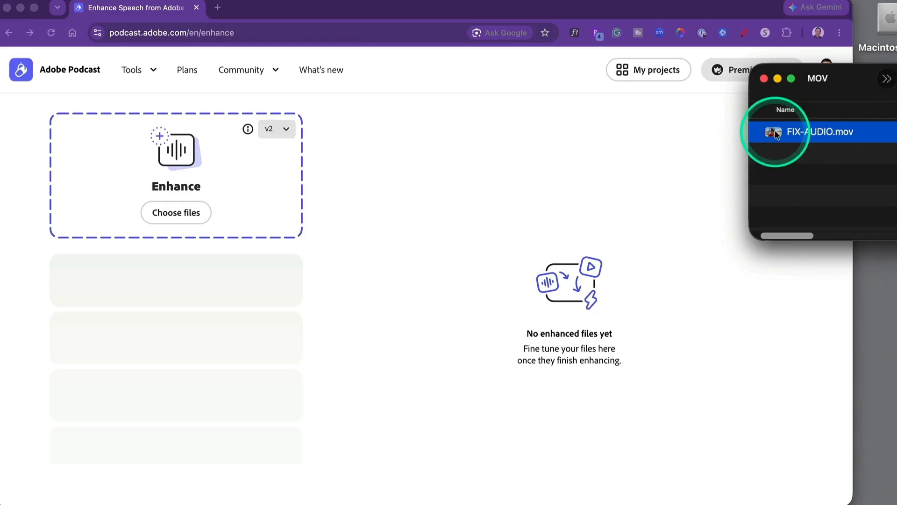
drag(775, 134, 199, 210)
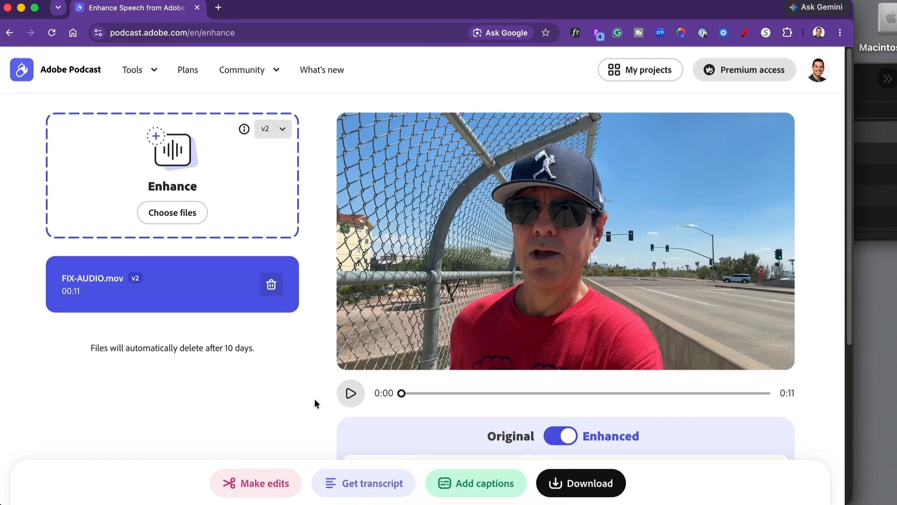
Step: Set the Background level of the enhanced clip to 41% and play back the result
click(349, 395)
drag(849, 252, 850, 401)
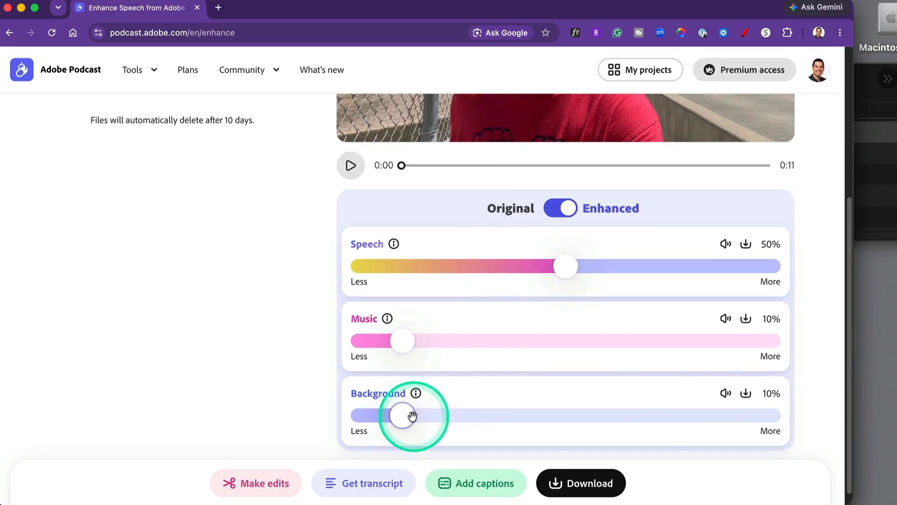
drag(401, 415, 532, 429)
click(351, 166)
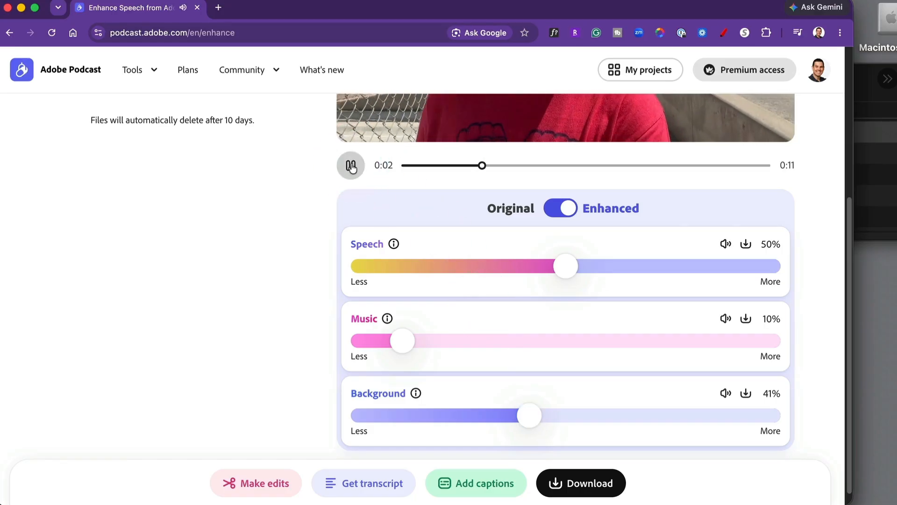
click(692, 246)
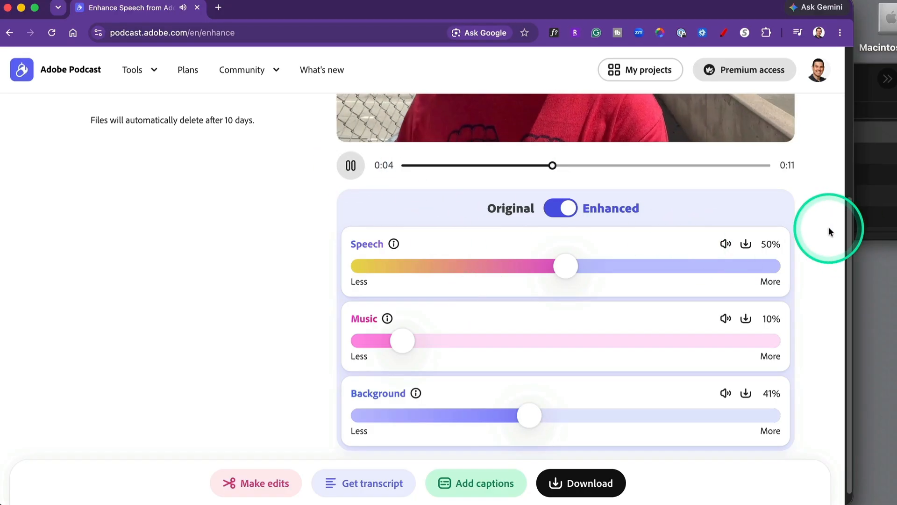
scroll(825, 225, up, 2)
scroll(826, 225, up, 3)
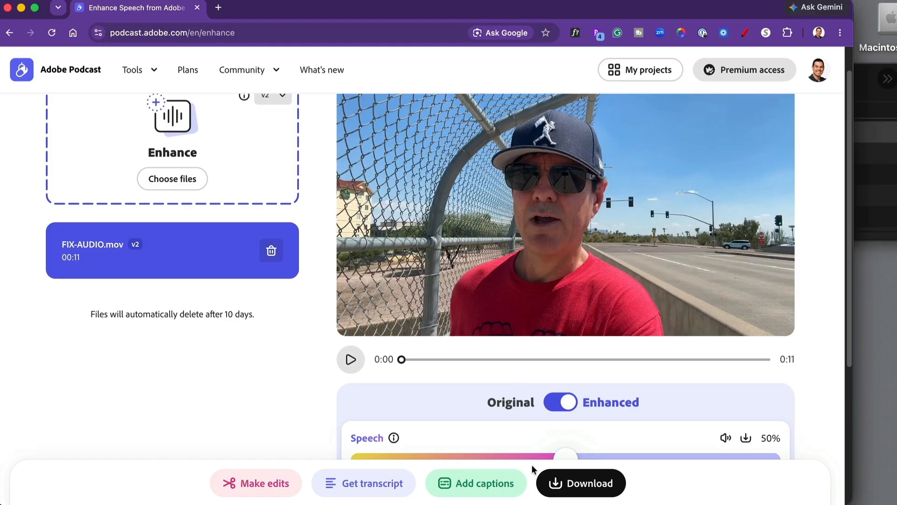
Step: Add captions to the enhanced clip and try the Big, Bold and Golden themes before choosing System
click(502, 484)
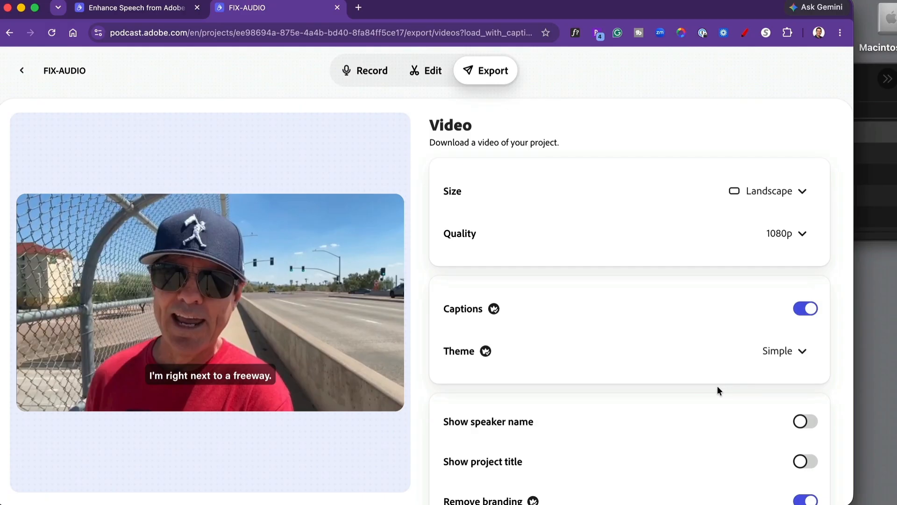
click(768, 352)
click(772, 286)
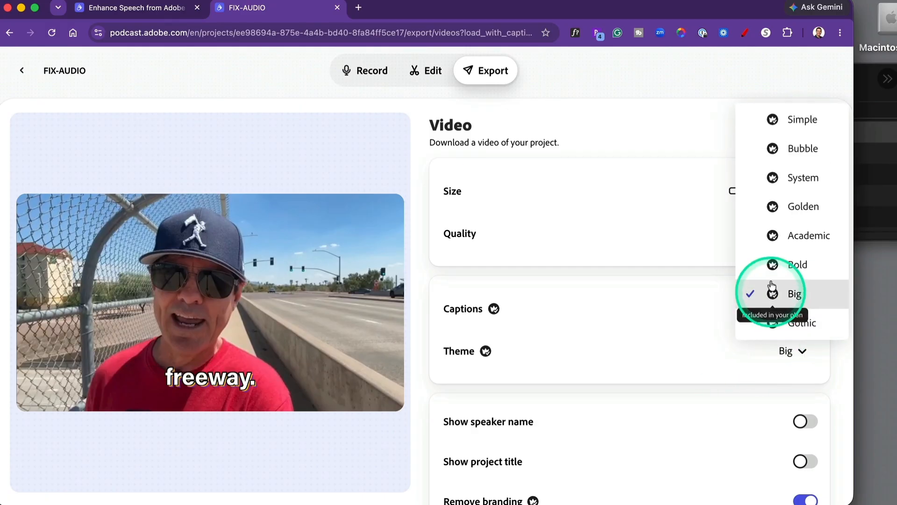
click(774, 264)
click(778, 206)
click(768, 178)
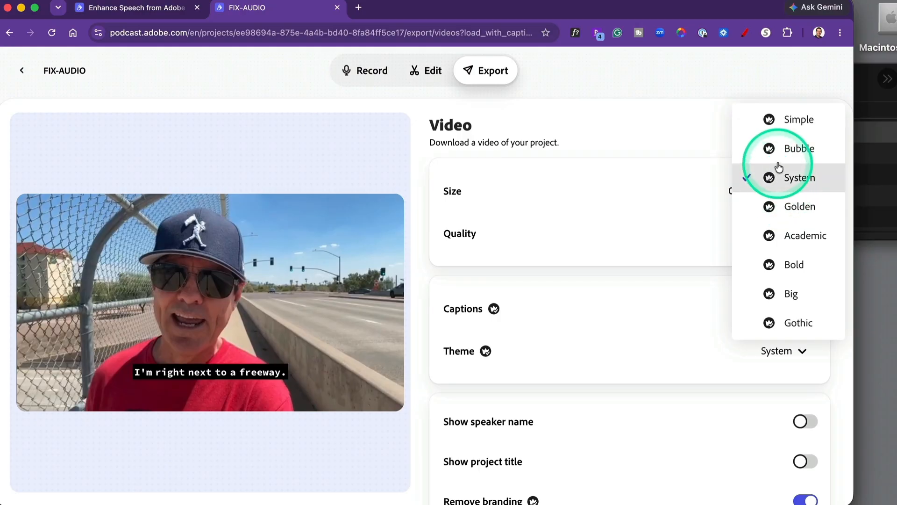
Step: Open the project's transcript for editing and play the clip
click(429, 73)
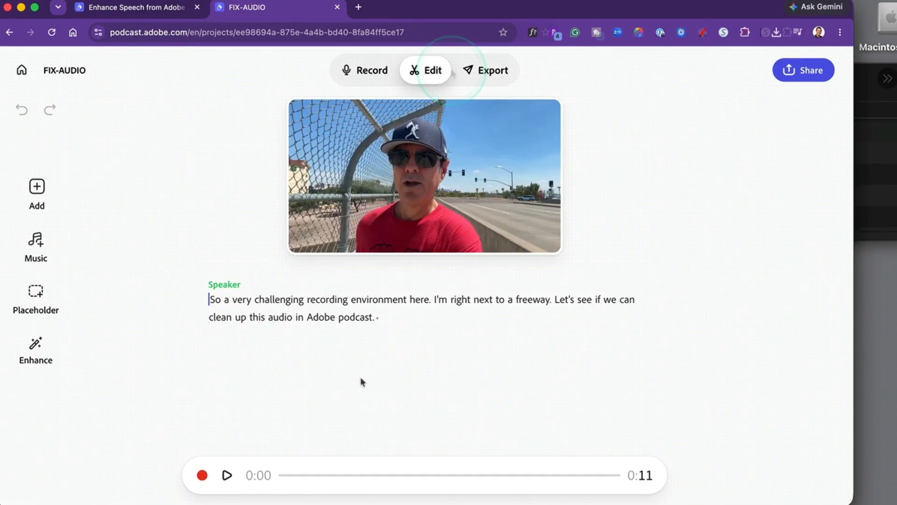
click(228, 475)
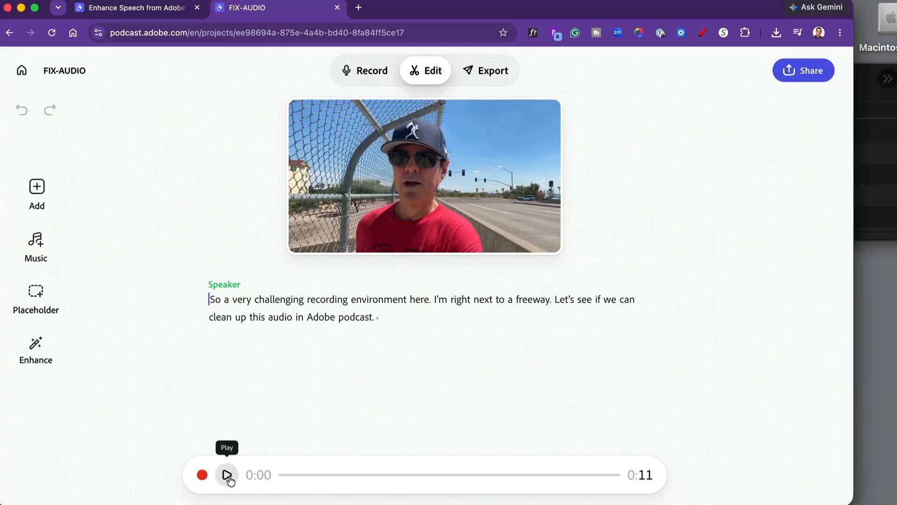
Step: Export the project as a video with captions turned on in the System theme and download it
click(490, 70)
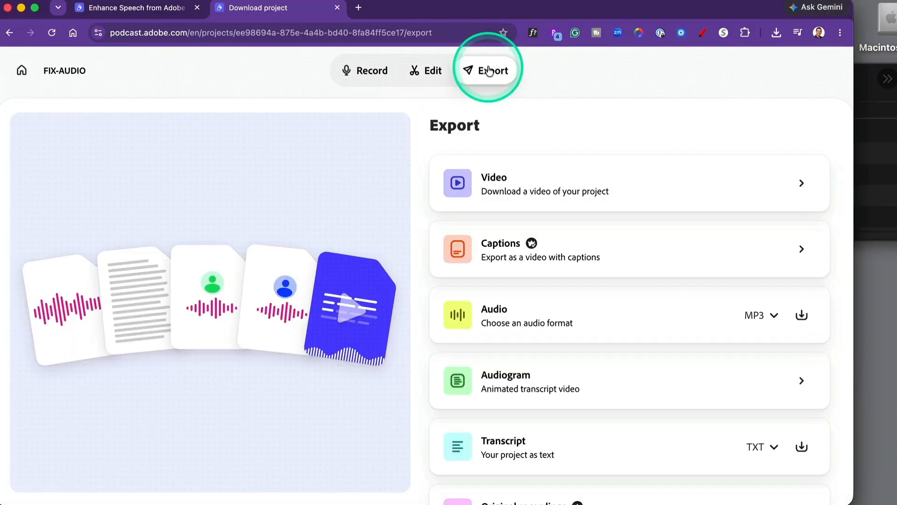
click(513, 178)
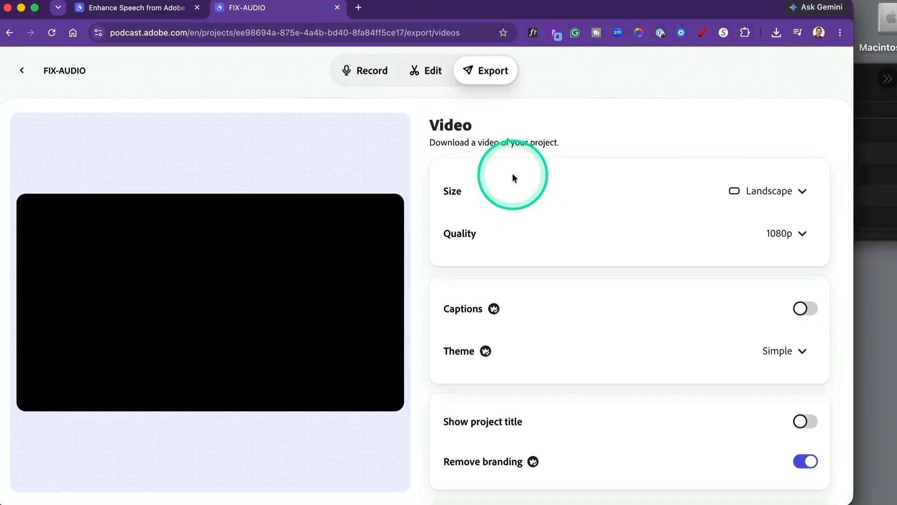
click(804, 309)
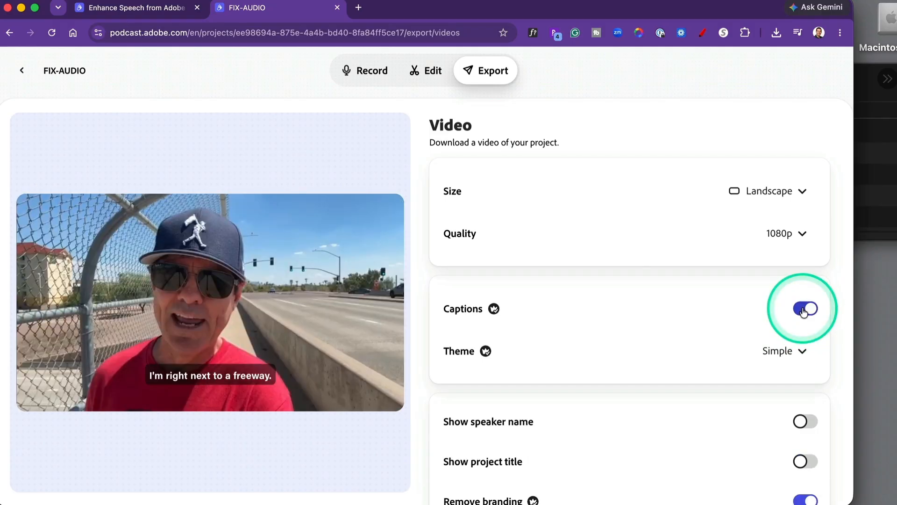
click(794, 352)
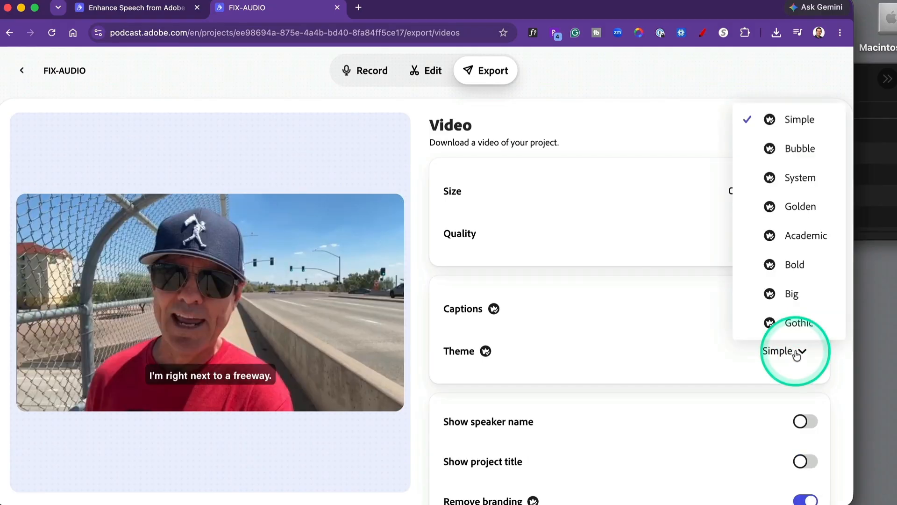
click(801, 175)
click(797, 182)
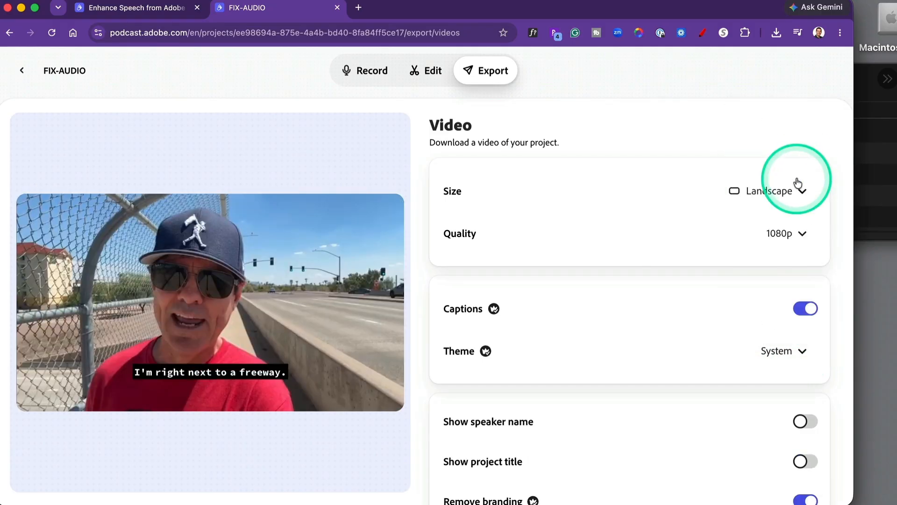
scroll(643, 210, down, 3)
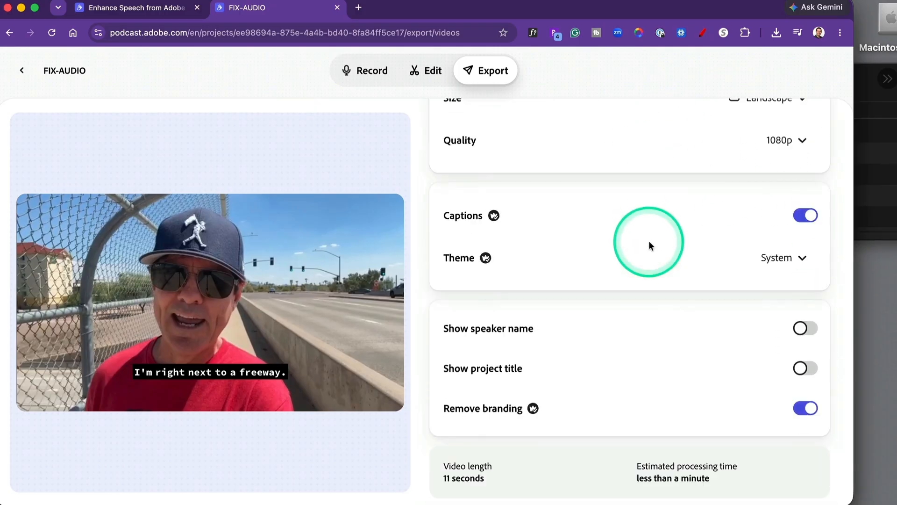
click(490, 477)
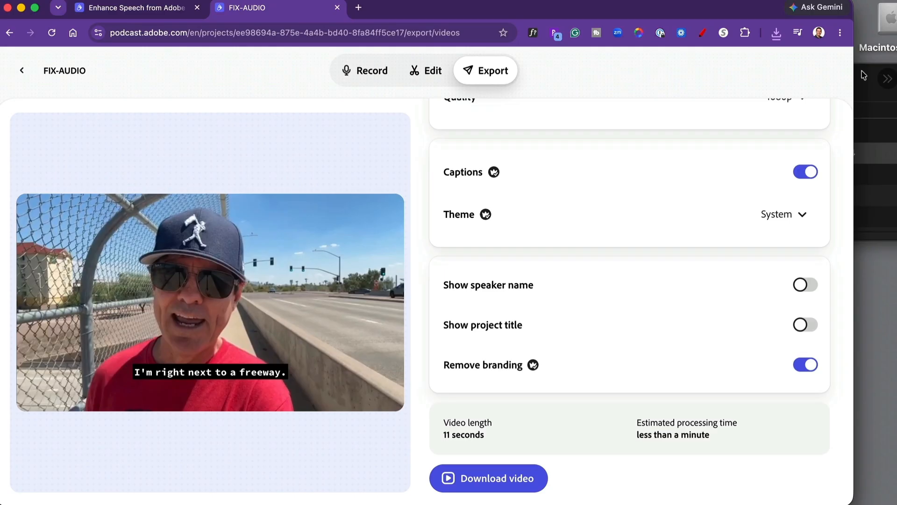
Step: Play a quick preview of the downloaded FIX-AUDIO.mp4 from the MOV folder and close the preview
click(864, 75)
click(836, 159)
key(space)
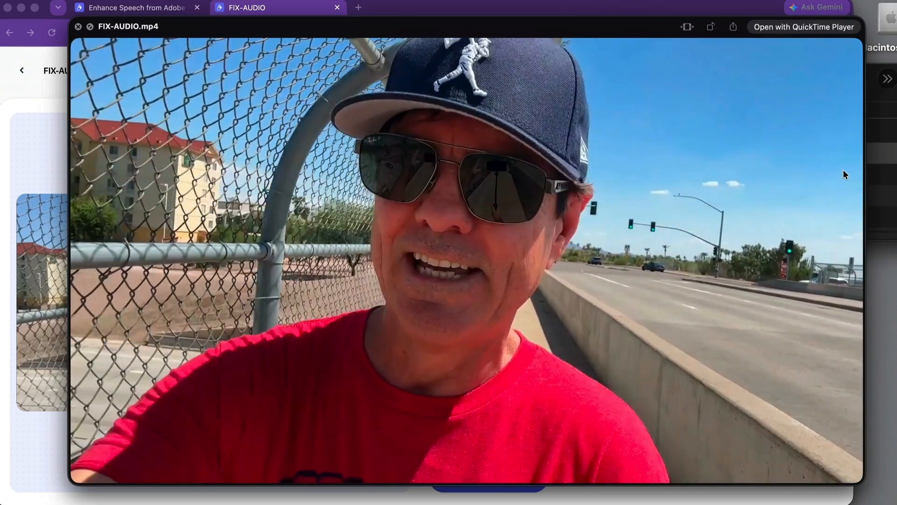
key(space)
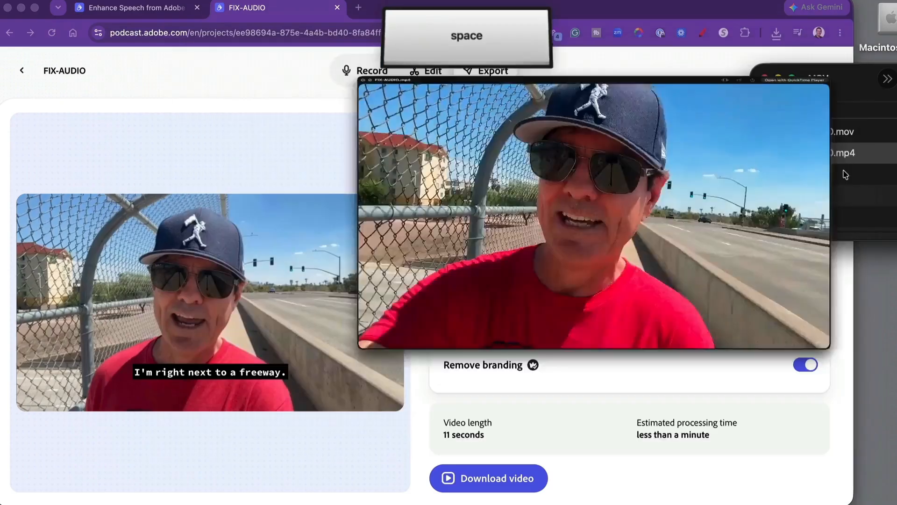